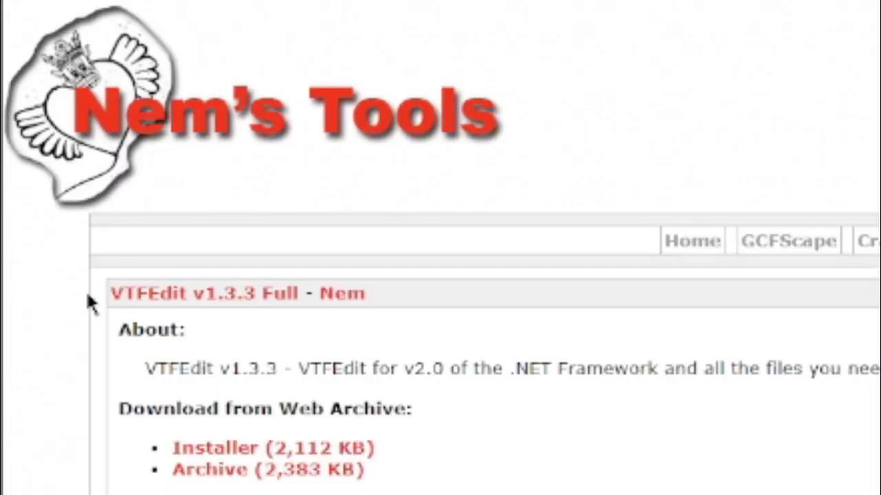
# Look over the VTFEdit v1.3.3 download page and the Extended Spawnmenu addon's Workshop page.
pyautogui.moveTo(87, 294); pyautogui.dragTo(275, 294)
pyautogui.click(475, 444)
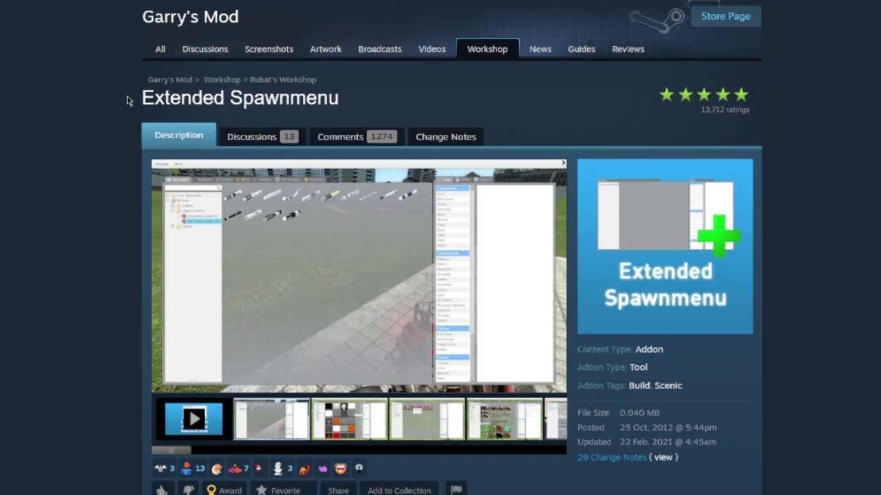
pyautogui.moveTo(141, 97); pyautogui.dragTo(376, 105)
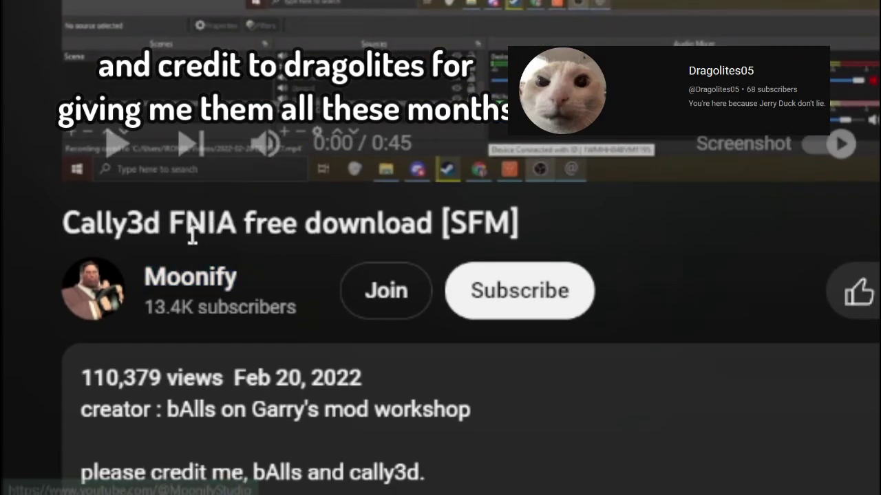
# Look over the video page for the Cally3d FNIA free download [SFM].
pyautogui.moveTo(186, 234); pyautogui.dragTo(490, 223)
pyautogui.click(141, 237)
pyautogui.scroll(2, 480, 145)
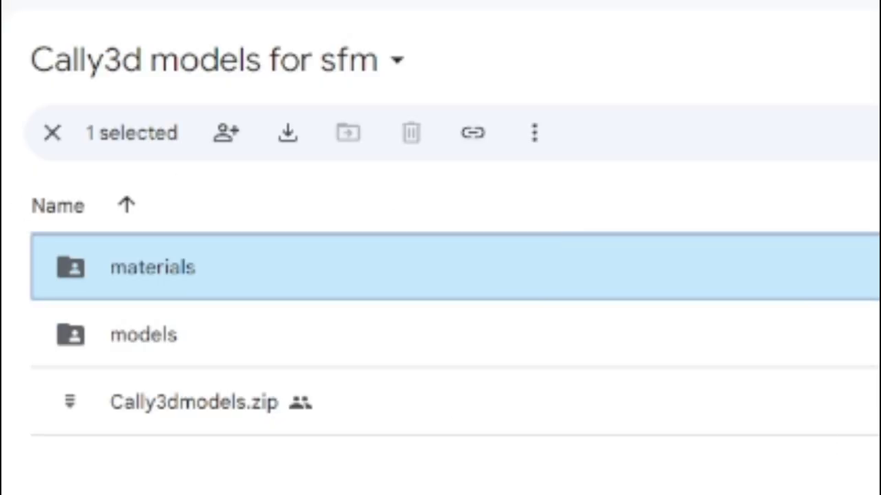
# Download the materials folder, models folder and Cally3dmodels.zip together from the shared Cally3d models for sfm folder.
pyautogui.press('Escape')
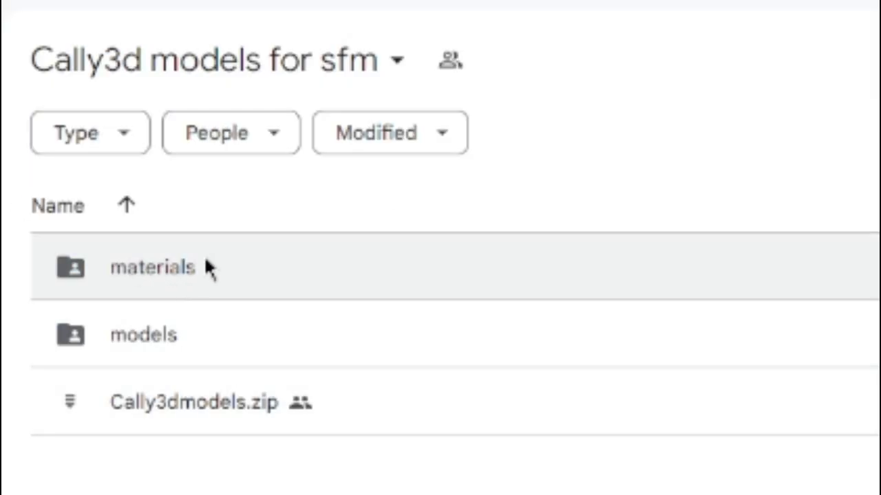
pyautogui.click(206, 267)
pyautogui.keyDown('shift'); pyautogui.click(206, 334); pyautogui.keyUp('shift')
pyautogui.keyDown('shift'); pyautogui.click(354, 395); pyautogui.keyUp('shift')
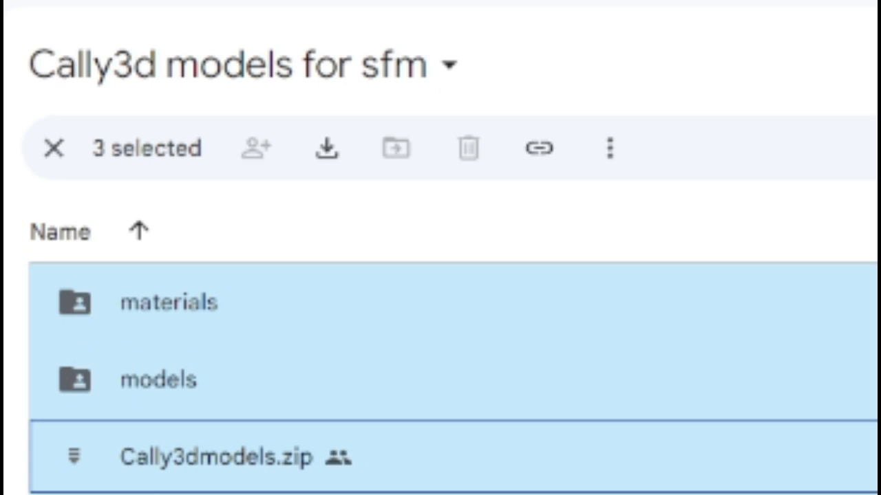
pyautogui.click(600, 151)
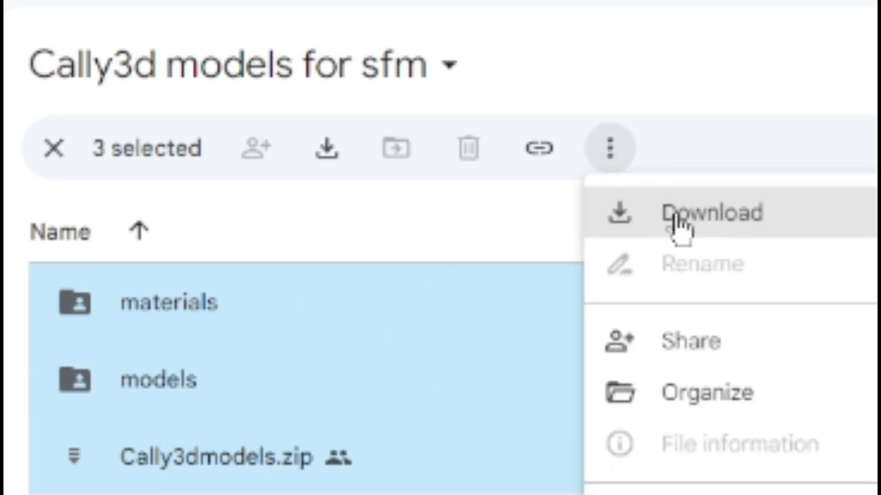
pyautogui.click(693, 227)
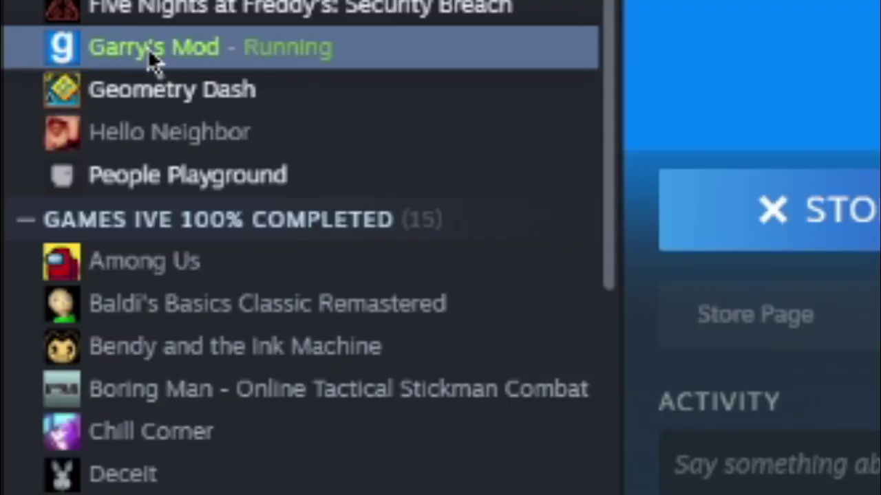
# Open Garry's Mod's local files from the Steam library and browse into its garrysmod materials folder.
pyautogui.rightClick(152, 59)
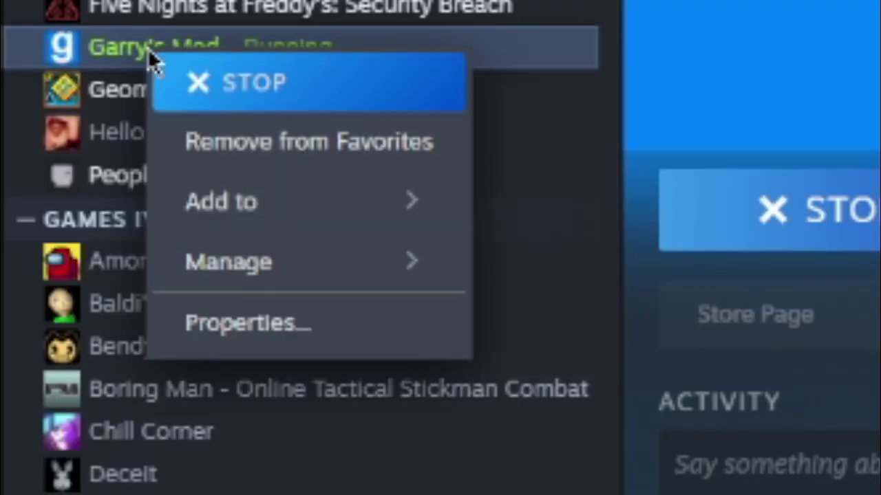
pyautogui.moveTo(275, 281)
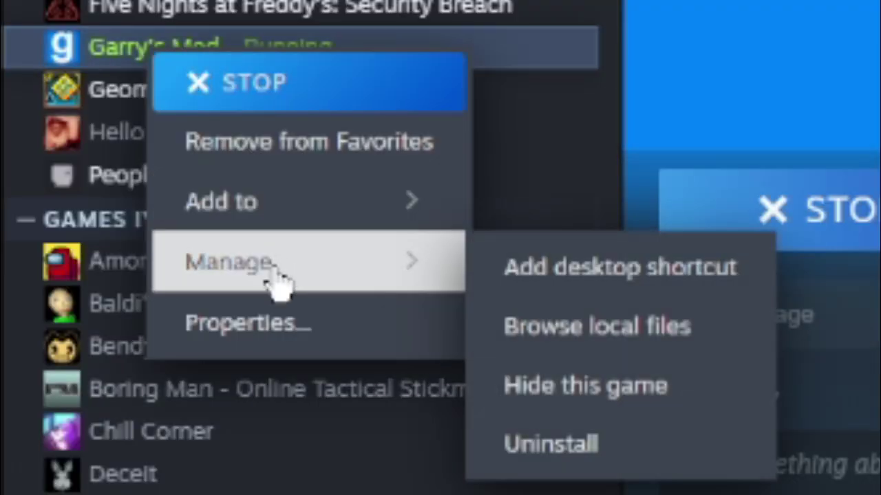
pyautogui.click(600, 349)
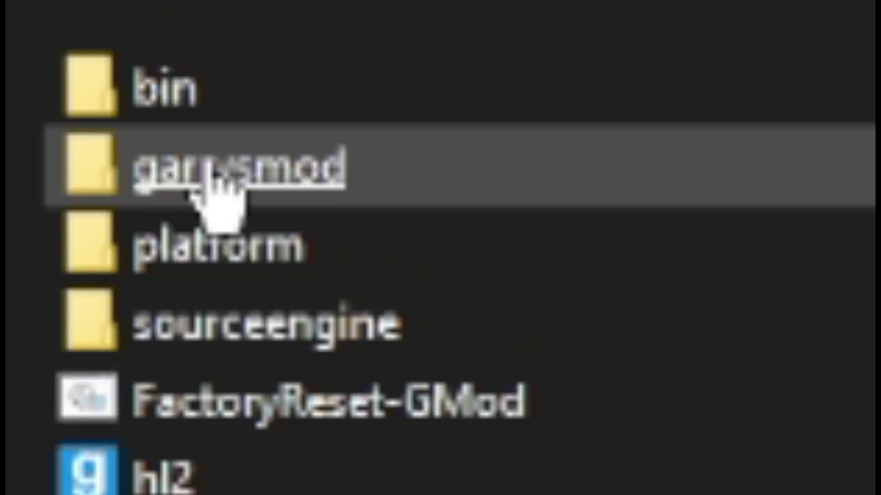
pyautogui.doubleClick(216, 168)
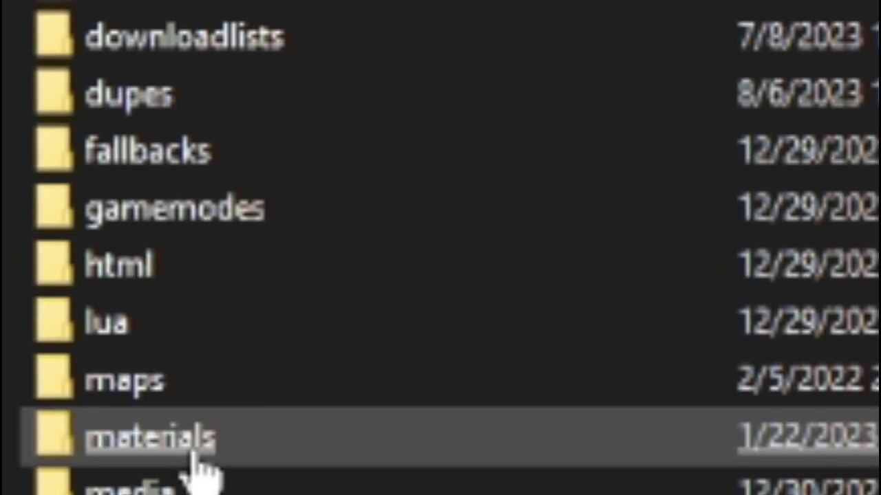
pyautogui.doubleClick(199, 451)
pyautogui.moveTo(108, 195); pyautogui.dragTo(315, 422)
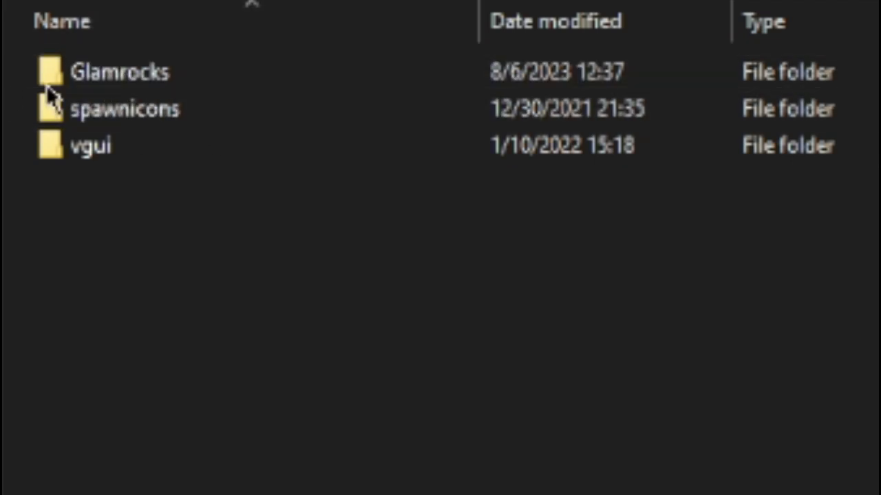
pyautogui.doubleClick(96, 110)
pyautogui.rightClick(88, 64)
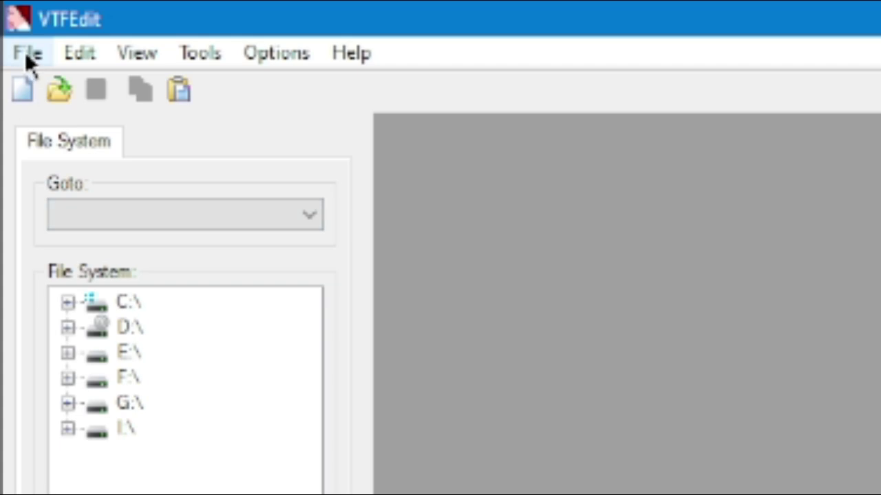
# In VTFEdit, set the save location to SteamLibrary/steamapps/common/GarrysMod/garrysmod/materials for the dog texture.
pyautogui.click(26, 55)
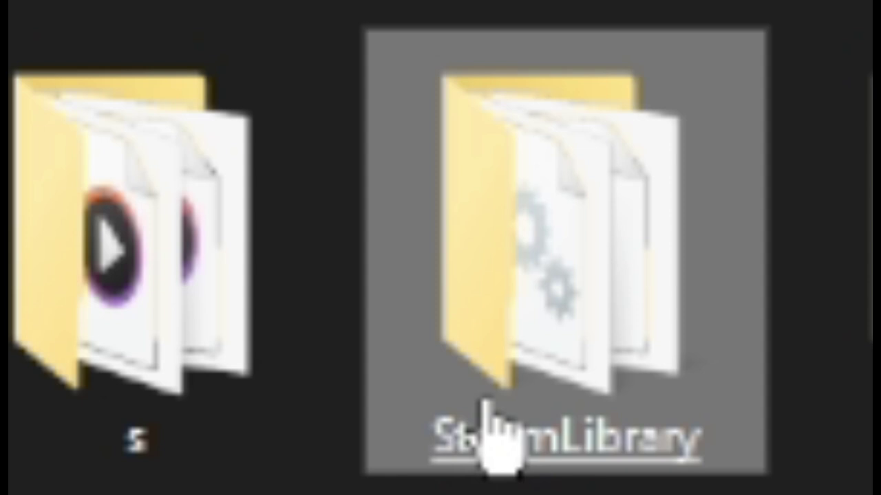
pyautogui.doubleClick(491, 443)
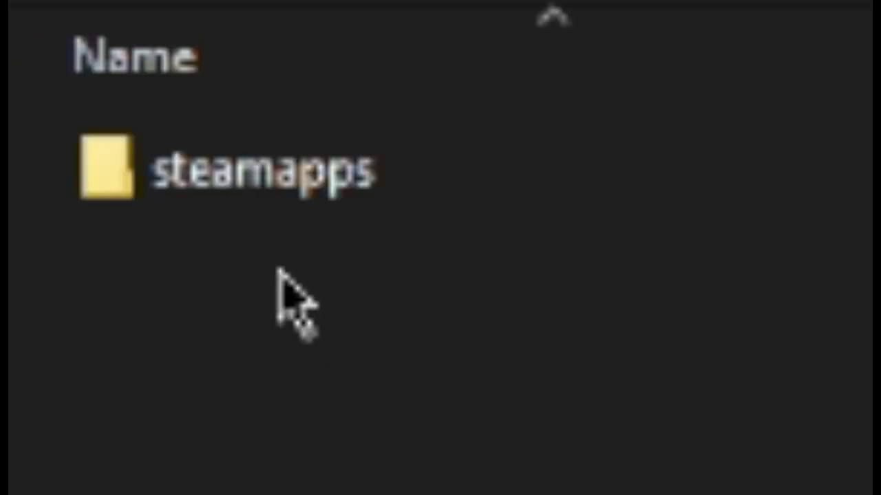
pyautogui.doubleClick(264, 172)
pyautogui.doubleClick(116, 77)
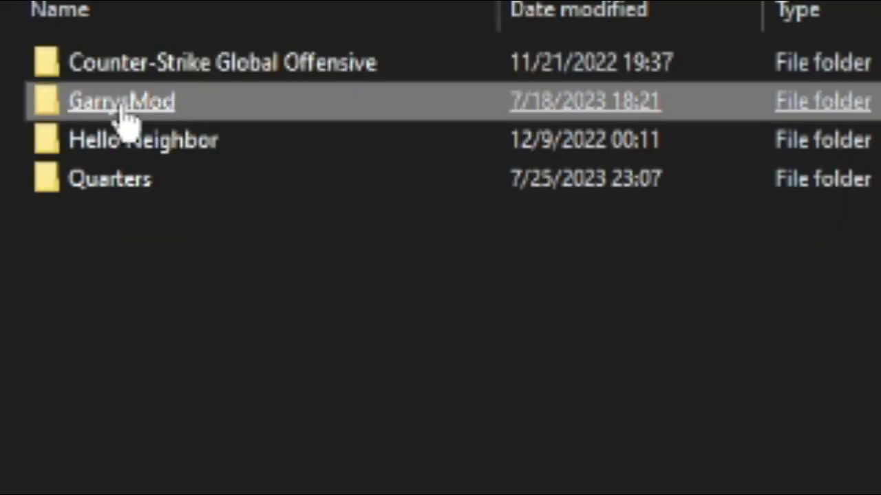
pyautogui.doubleClick(120, 110)
pyautogui.doubleClick(127, 116)
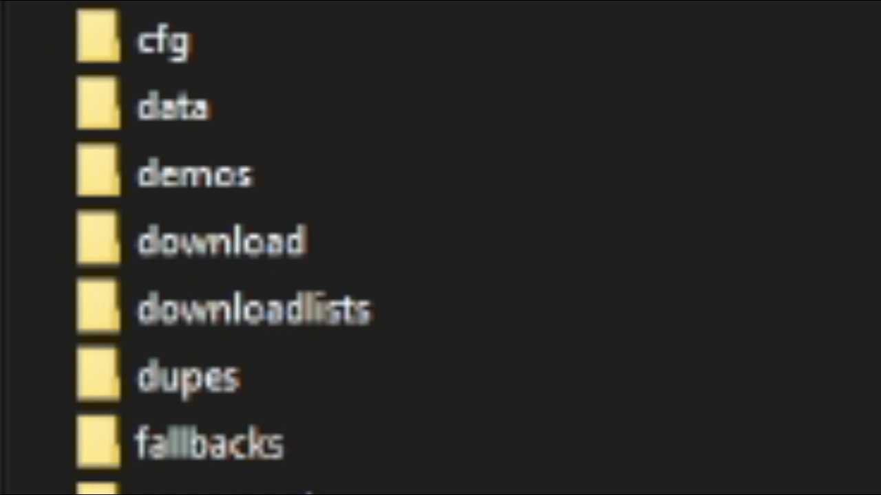
pyautogui.scroll(-2, 124, 440)
pyautogui.doubleClick(224, 440)
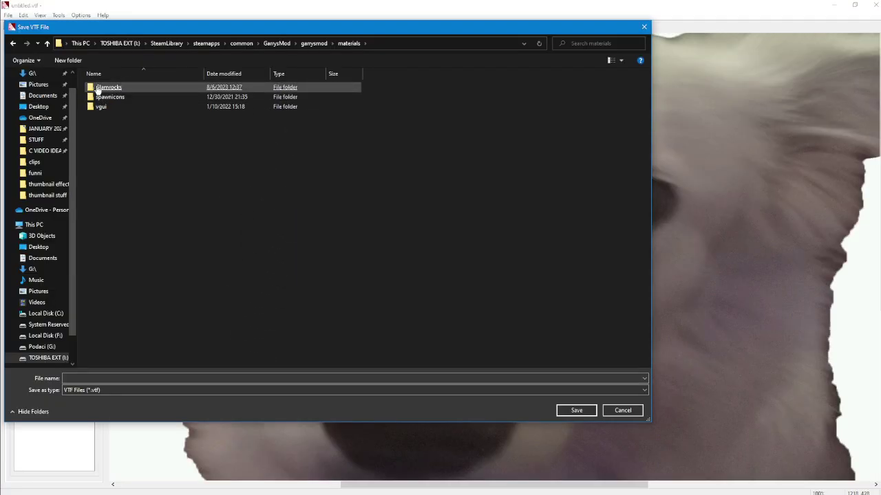
# Create a folder named lsofdihgnsfdoklnhsdf inside the materials folder and open it.
pyautogui.moveTo(489, 28); pyautogui.dragTo(366, 419)
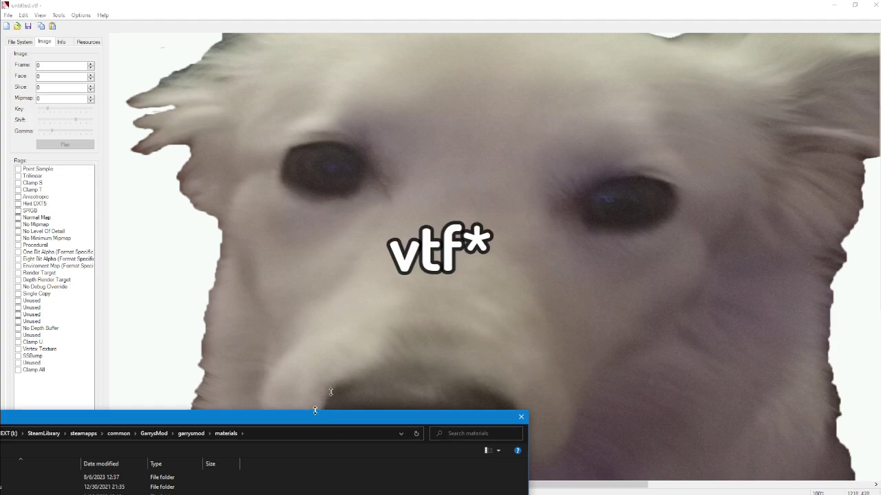
pyautogui.moveTo(320, 414); pyautogui.dragTo(622, 34)
pyautogui.rightClick(325, 180)
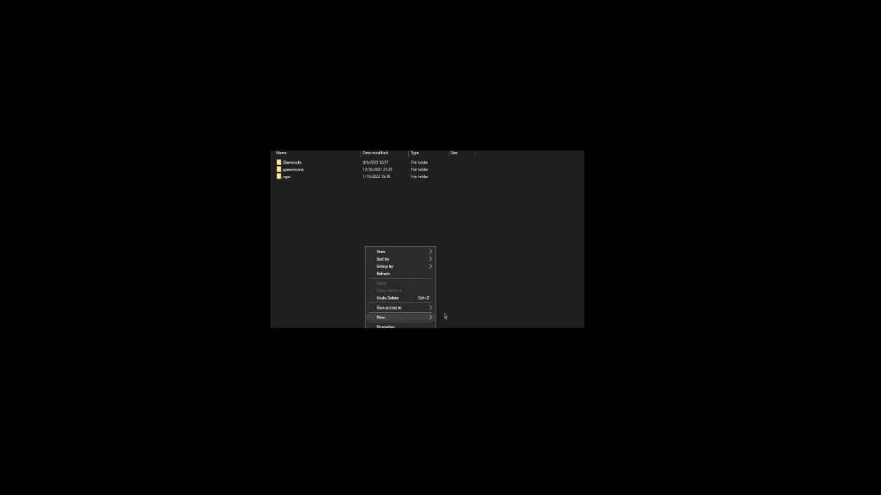
pyautogui.click(454, 317)
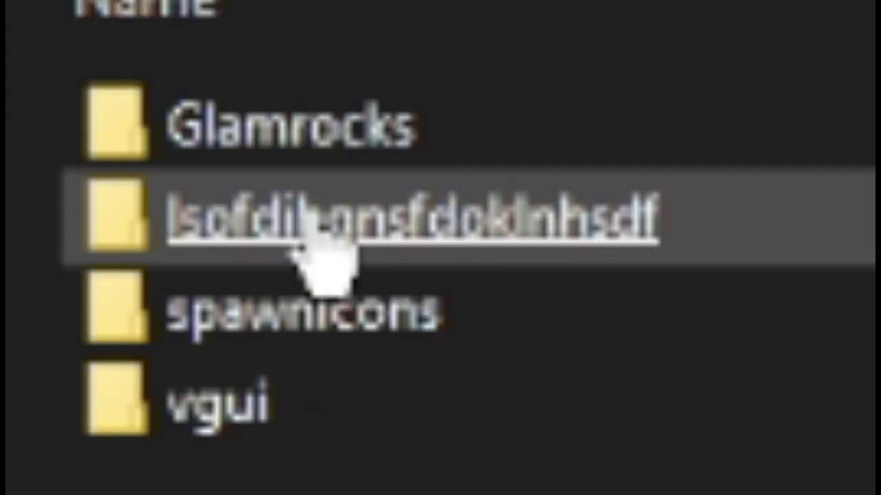
pyautogui.doubleClick(303, 228)
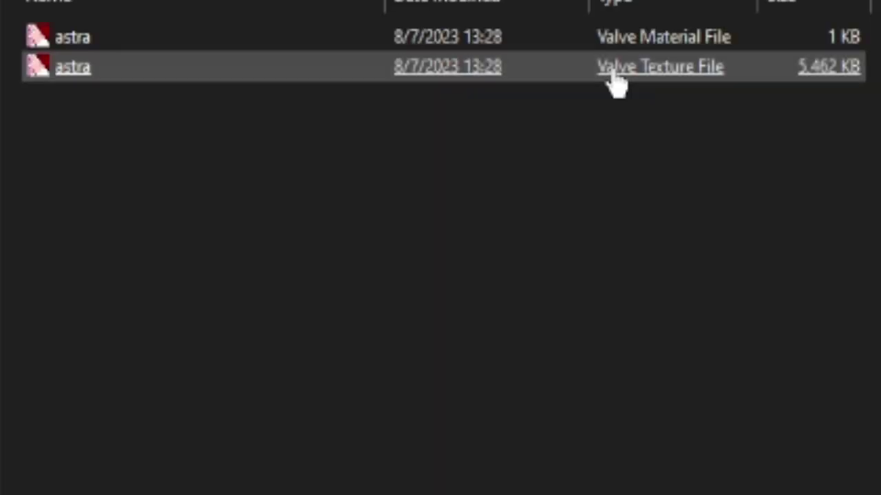
# Open the astra texture and save a VMT file for it, using VertexlitGeneric and $basetexture "lsofdihgnsfdoklnhsdf/astra".
pyautogui.doubleClick(522, 77)
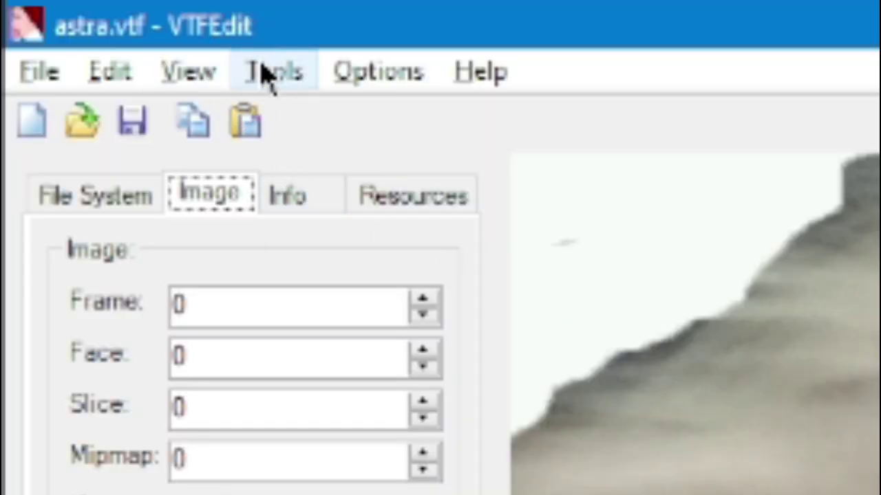
pyautogui.click(271, 72)
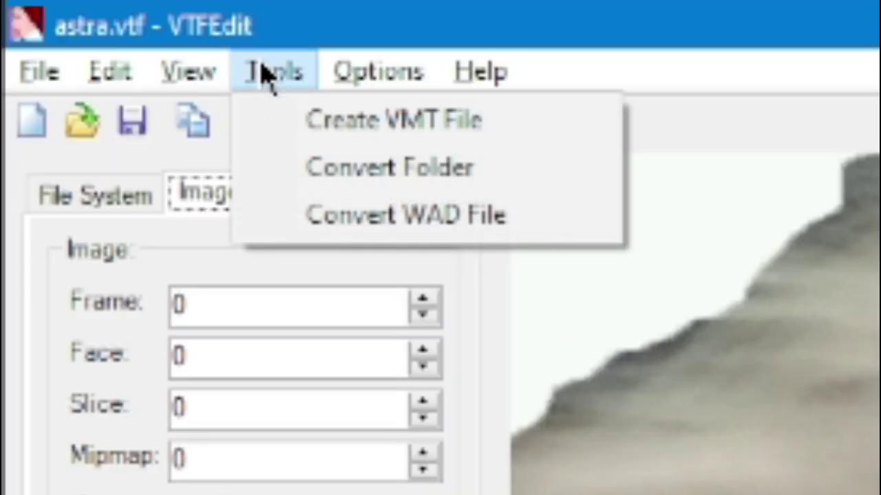
pyautogui.click(433, 130)
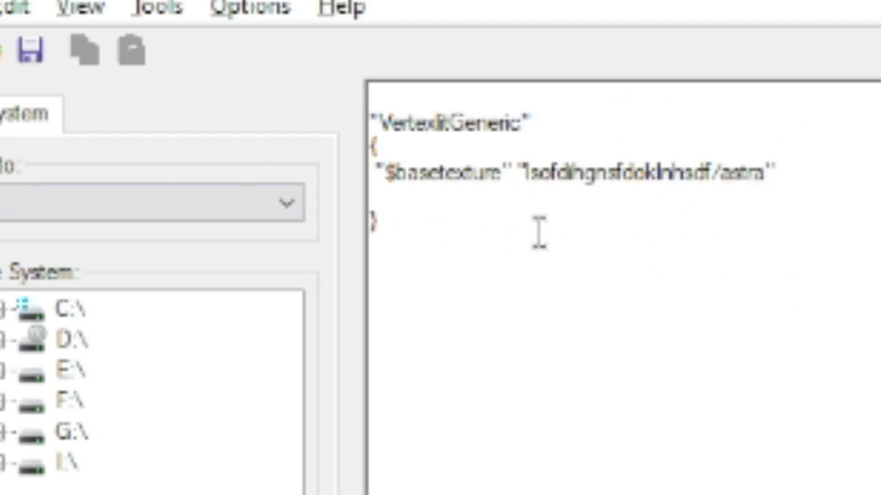
pyautogui.click(33, 57)
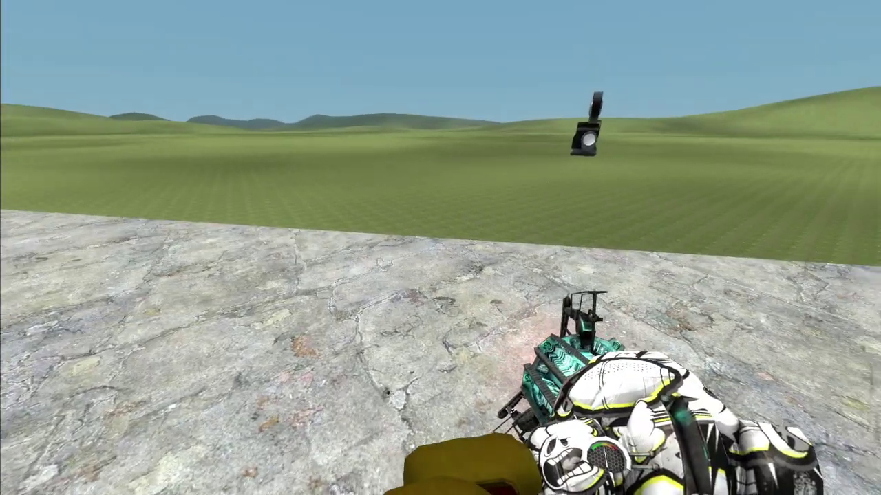
# In Garry's Mod, browse the Garry's Mod game materials in the spawn menu for the lsofdihgnsfdoklnhsdf folder.
pyautogui.press('q')
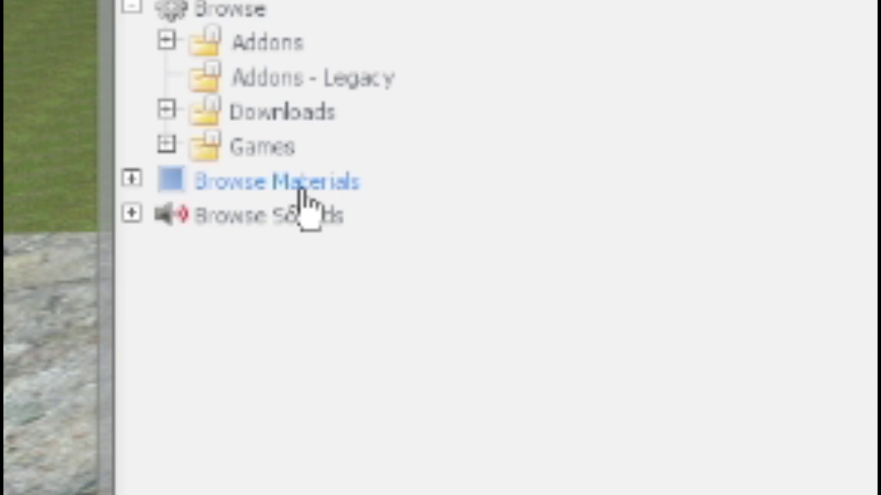
pyautogui.click(131, 180)
pyautogui.click(177, 313)
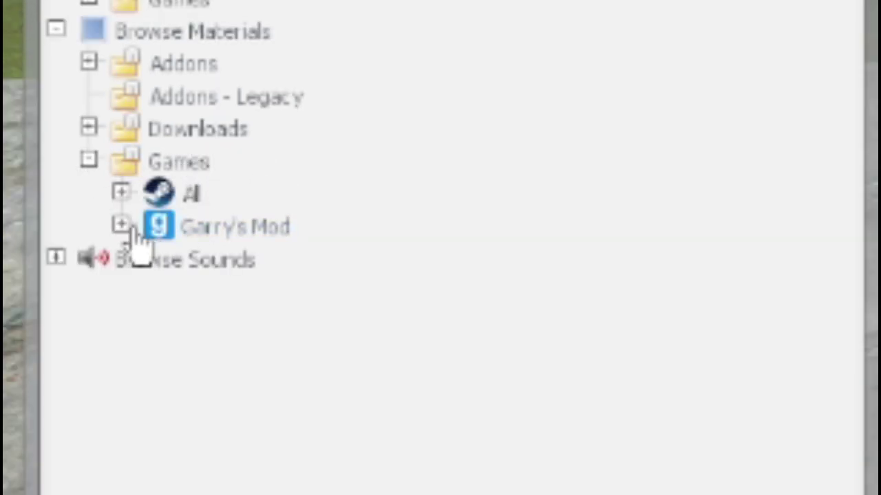
pyautogui.click(122, 225)
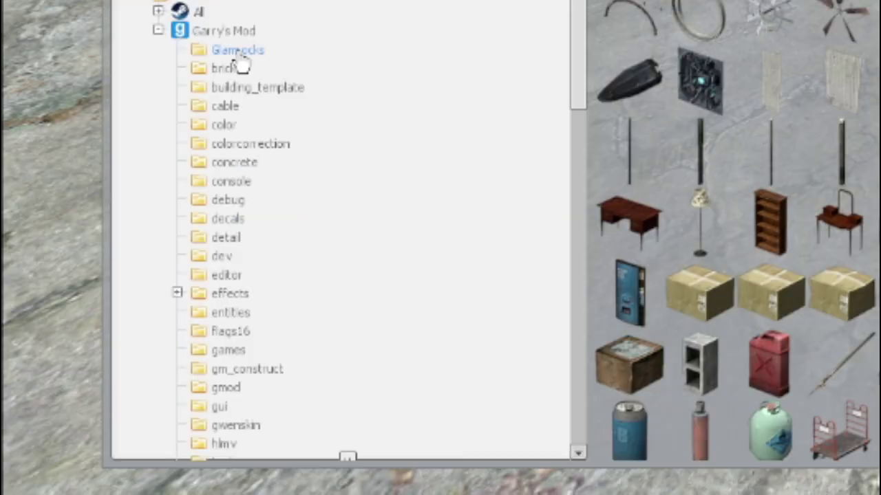
pyautogui.scroll(-3, 245, 76)
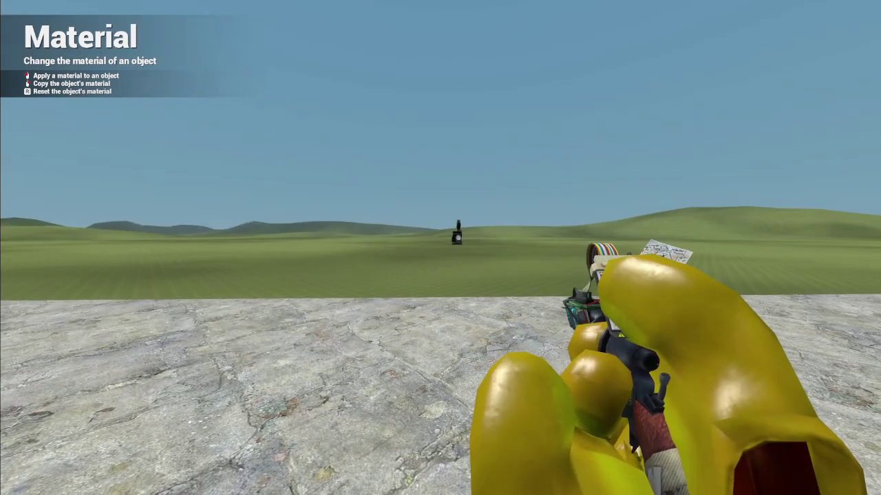
pyautogui.press('q')
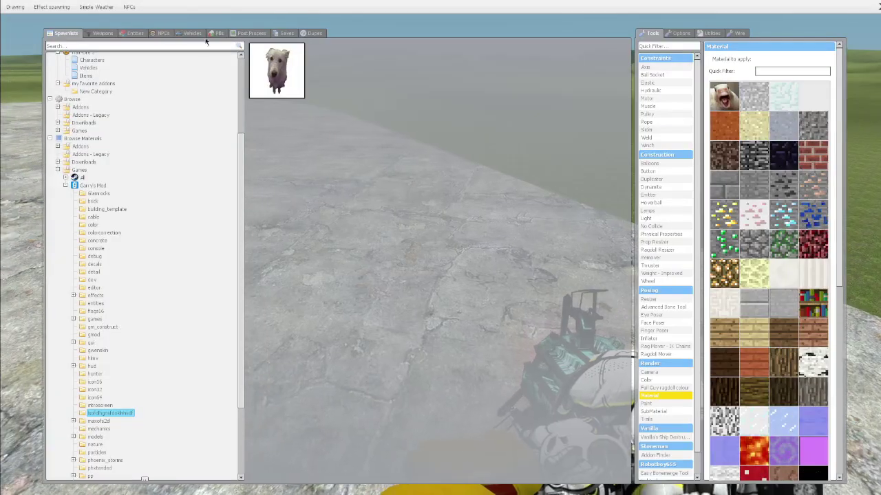
pyautogui.scroll(4, 177, 55)
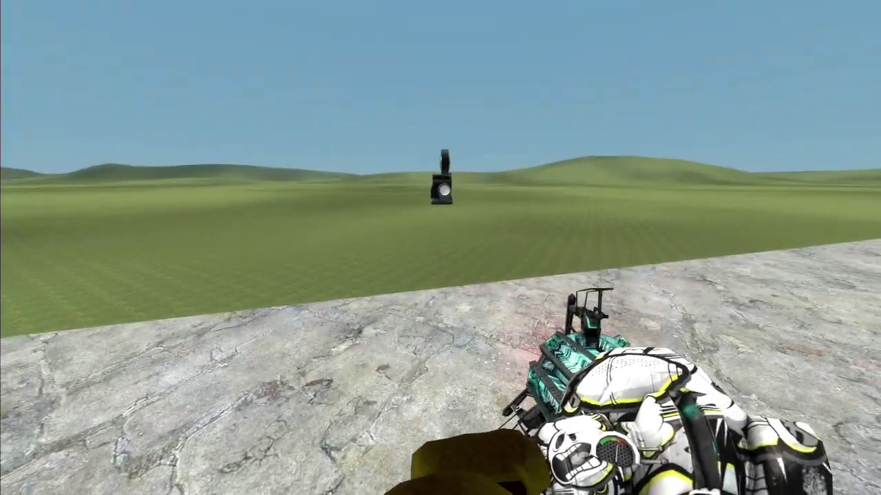
# Select the SubMaterial tool from the Render tools in the spawn menu.
pyautogui.press('q')
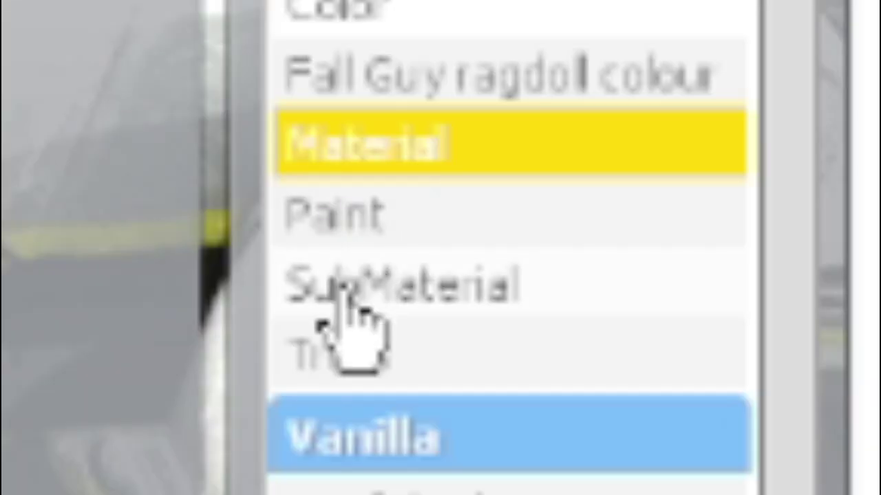
pyautogui.click(651, 411)
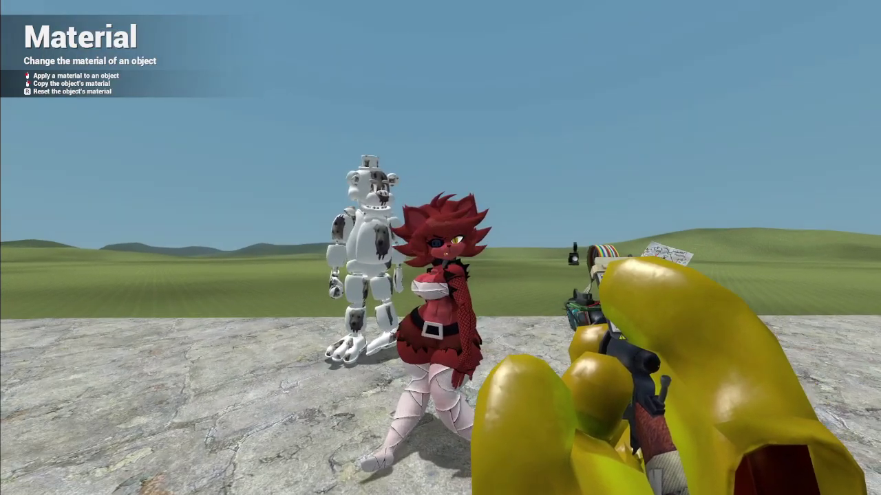
# Apply the custom dog-face material to the red fox character with the Material tool.
pyautogui.click(440, 248)
pyautogui.scroll(-1, 441, 247)
pyautogui.press('d')
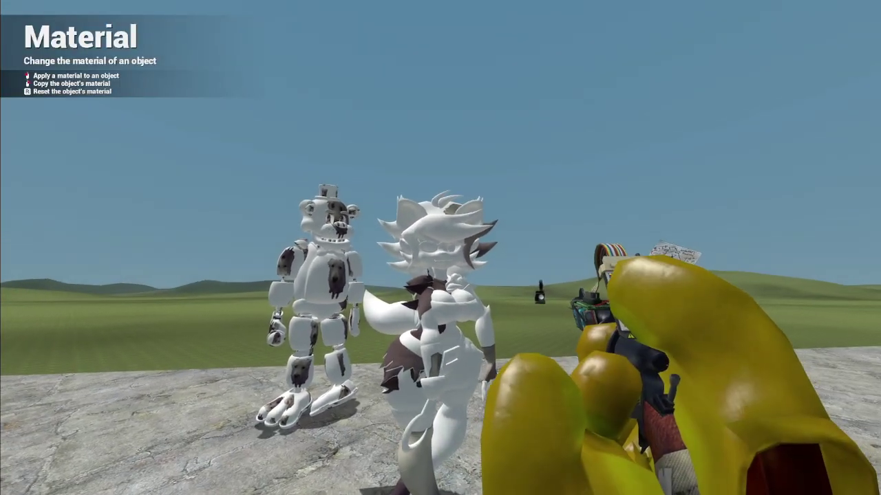
# Reset the red fox character's material to its original with the Material tool.
pyautogui.press('r')
pyautogui.press('q')
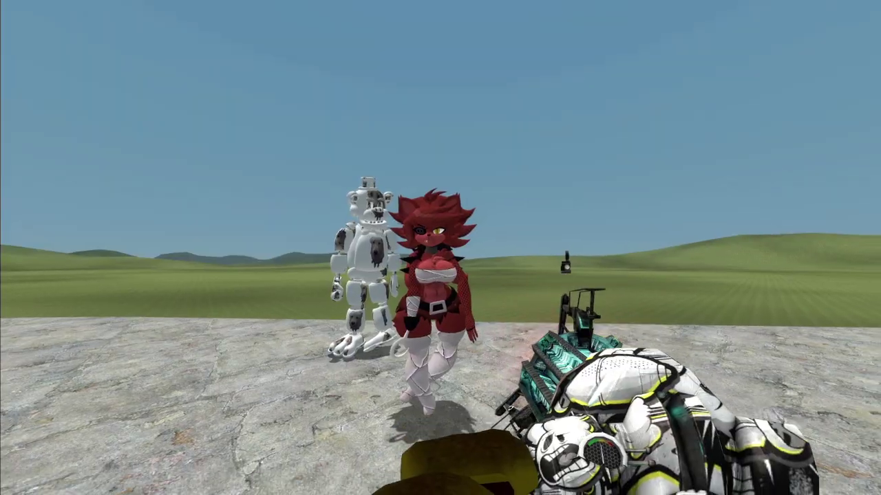
# Override individual parts of the fox characters with Glamrocks clothes materials using the SubMaterial tool.
pyautogui.press('q')
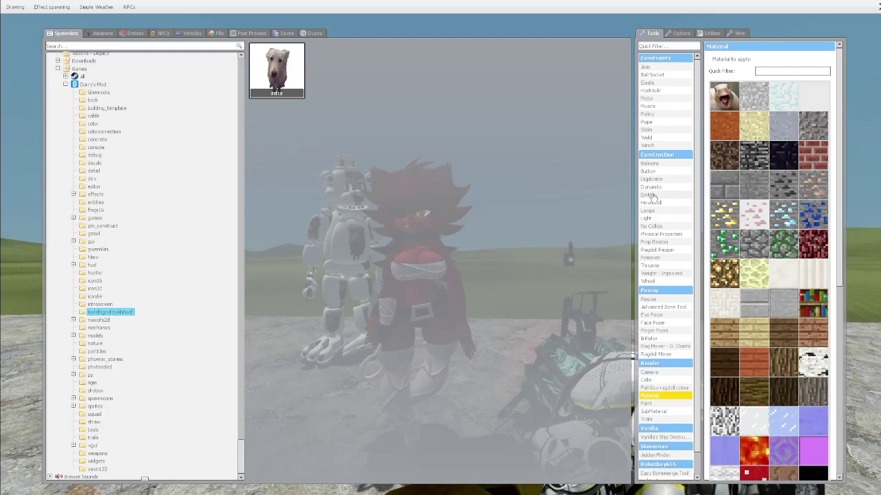
pyautogui.click(650, 179)
pyautogui.rightClick(440, 248)
pyautogui.click(440, 248)
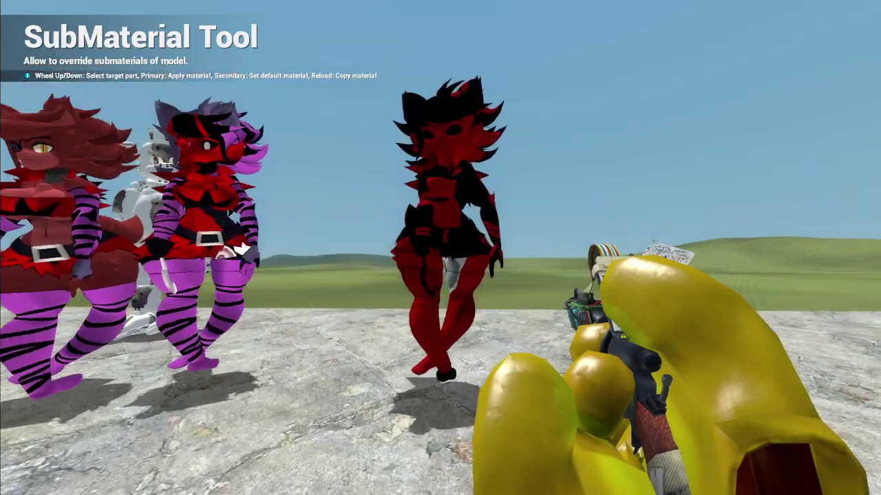
pyautogui.press('s')
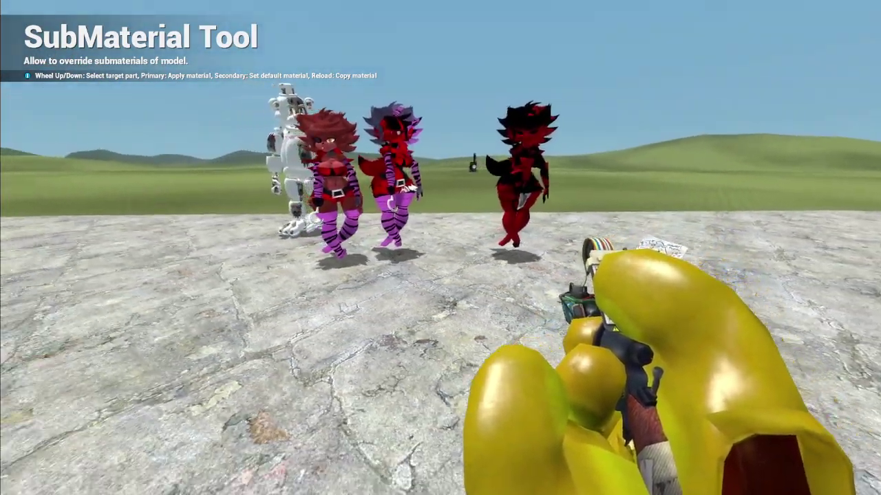
pyautogui.press('w')
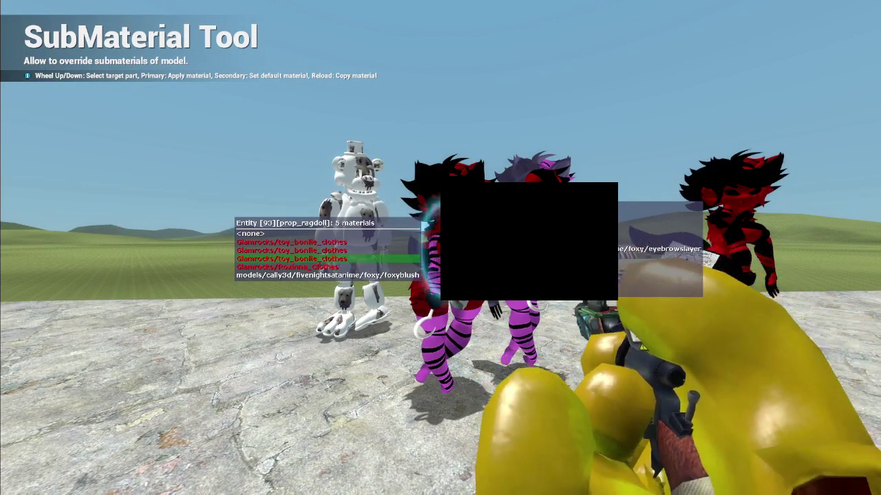
pyautogui.press('2')
pyautogui.press('s')
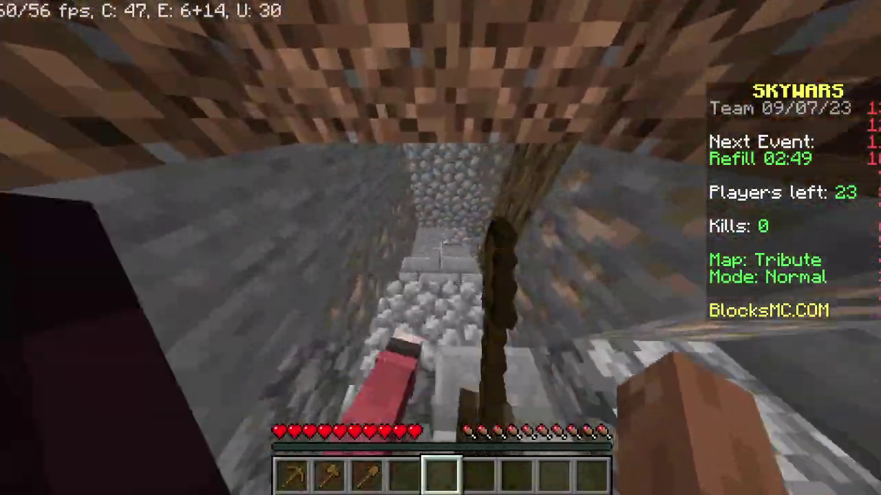
# In Minecraft Skywars, loot the surface chest for the stone sword, stone pickaxe, 2 golden apples and 24 oak planks, and equip the sword.
pyautogui.press('w')
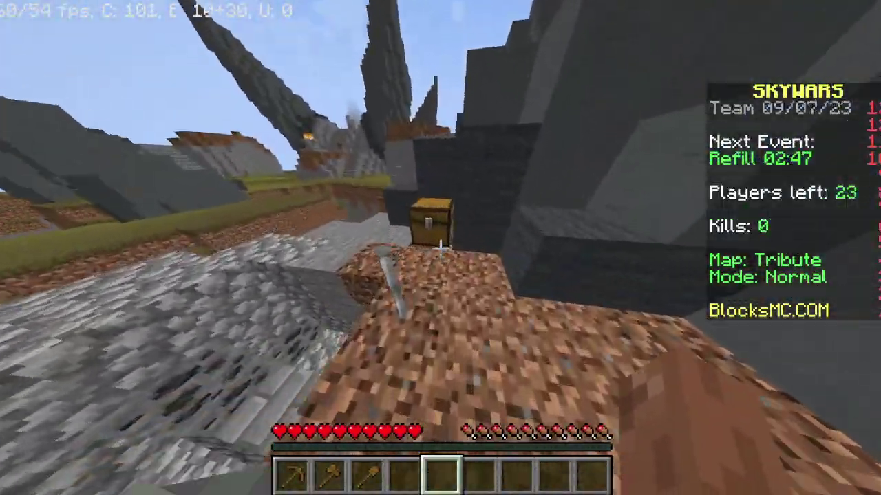
pyautogui.rightClick(441, 248)
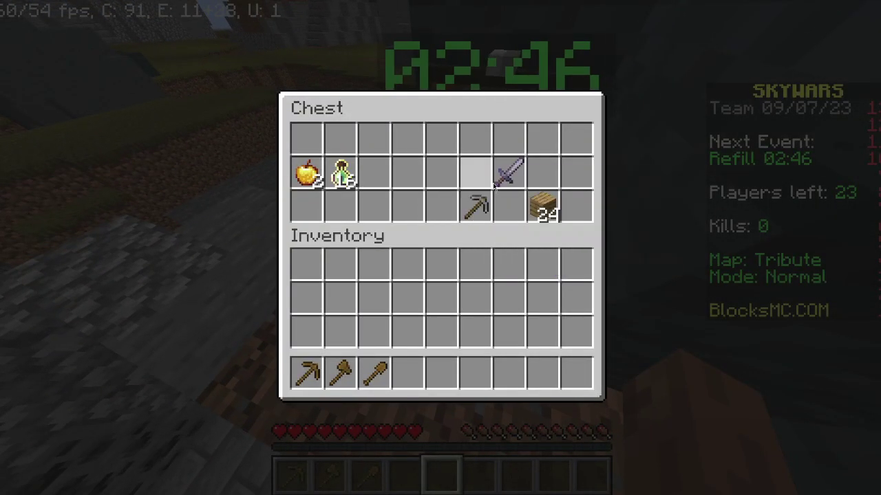
pyautogui.press('1')
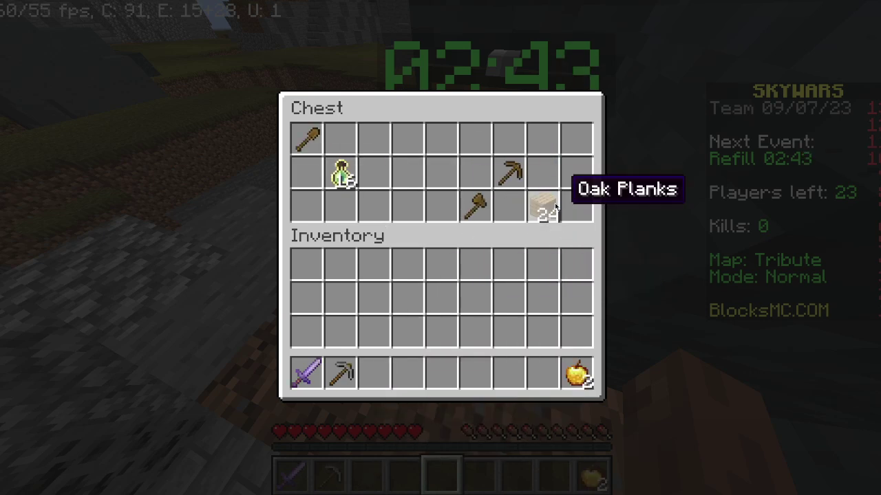
pyautogui.press('4')
pyautogui.press('5')
pyautogui.press('Escape')
pyautogui.press('1')
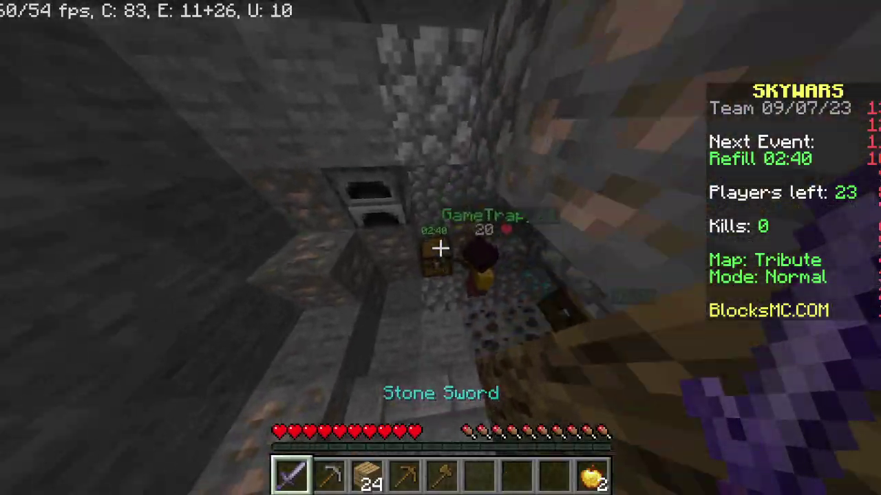
# Loot the underground chests for 24 oak planks, 16 stone, 16 snowballs and 8 eggs, leaving the wooden pickaxe and axe behind.
pyautogui.rightClick(441, 247)
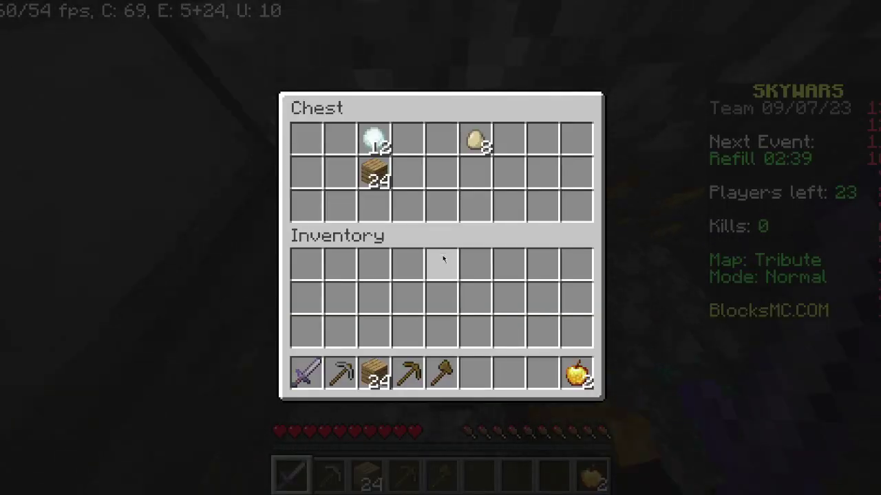
pyautogui.press('Escape')
pyautogui.rightClick(441, 248)
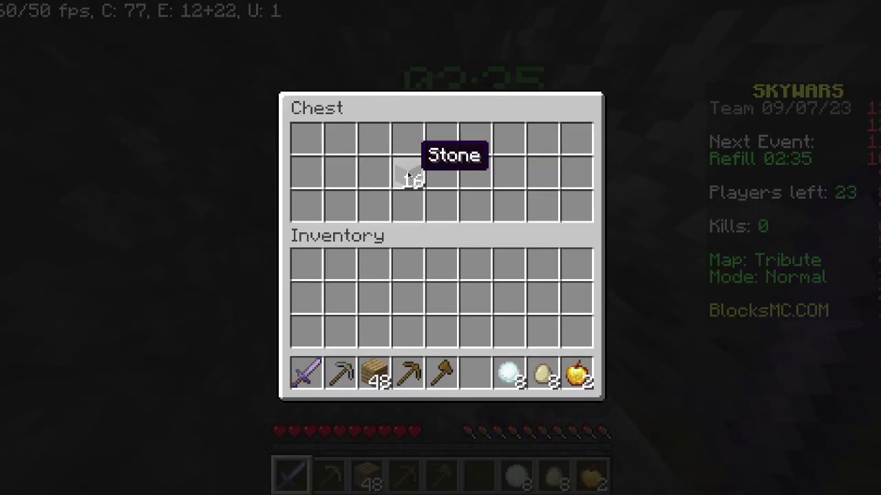
pyautogui.press('Escape')
pyautogui.rightClick(440, 248)
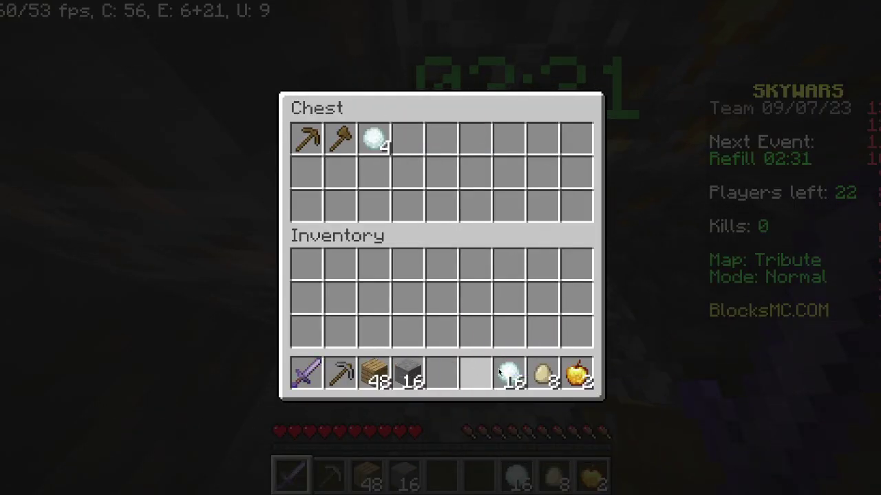
pyautogui.press('Escape')
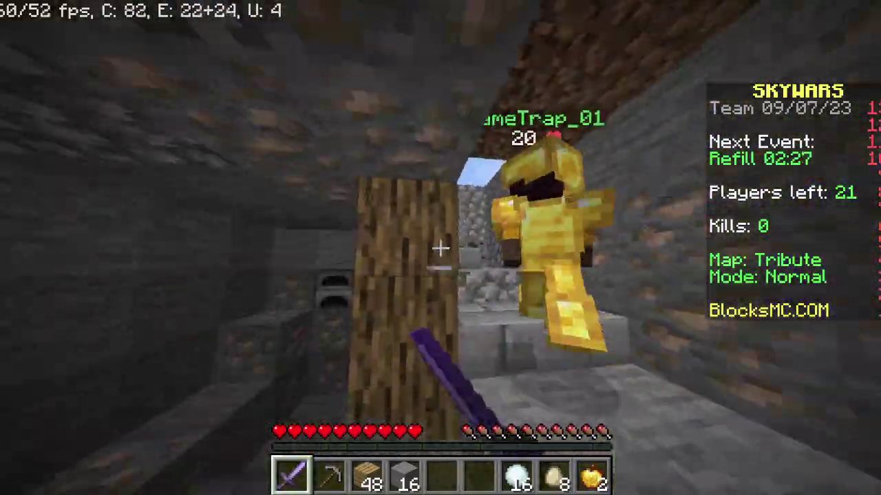
# Return to the surface chest and check it for remaining loot.
pyautogui.click(440, 248)
pyautogui.press('4')
pyautogui.press('5')
pyautogui.rightClick(440, 248)
pyautogui.press('Escape')
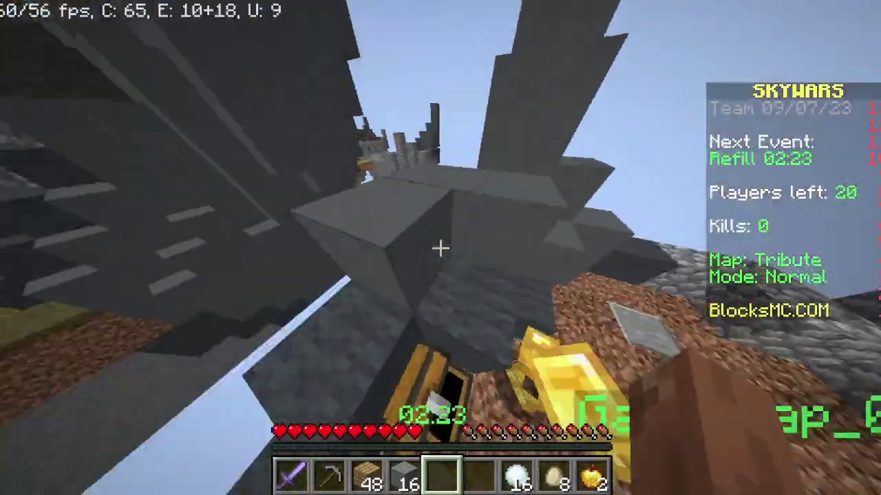
pyautogui.press('7')
pyautogui.press('4')
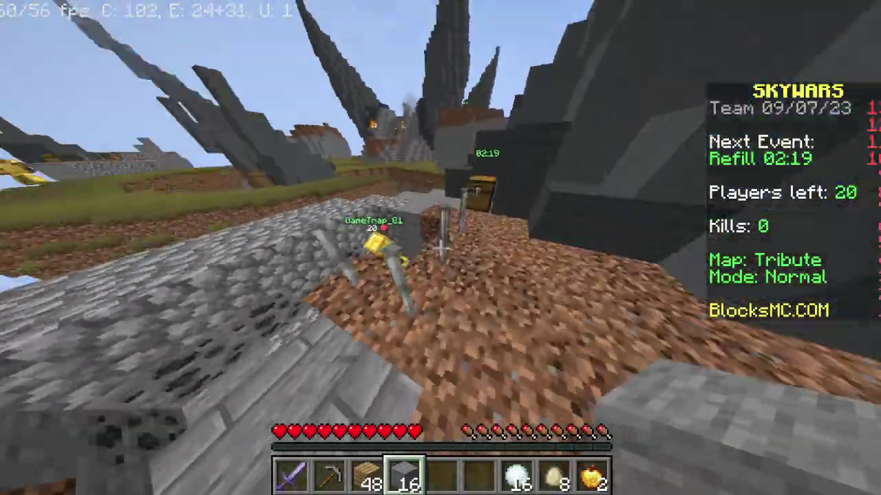
pyautogui.press('9')
pyautogui.press('7')
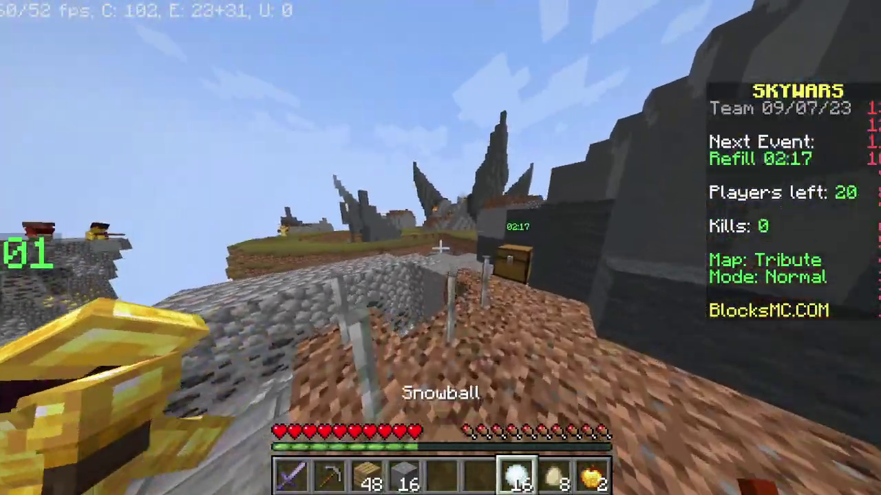
pyautogui.press('5')
pyautogui.press('4')
pyautogui.press('Escape')
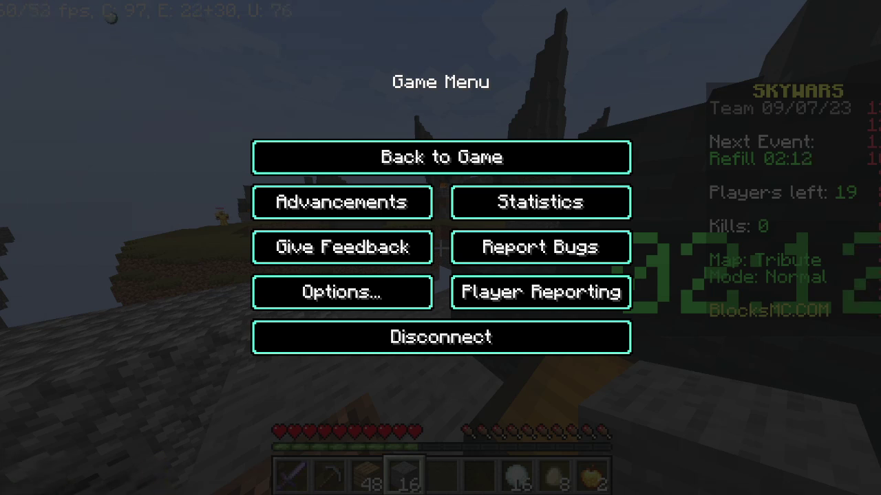
pyautogui.press('Escape')
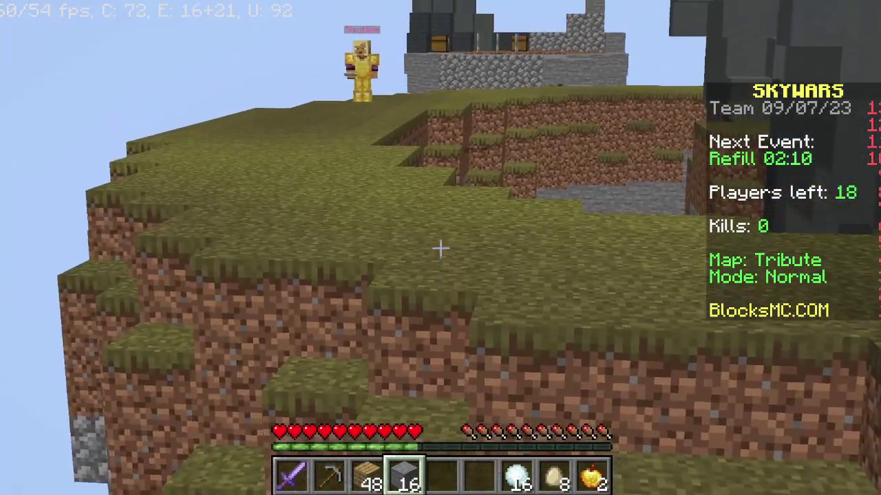
# Bridge from the starting island to the grassy central island with four stone blocks.
pyautogui.rightClick(441, 247)
pyautogui.rightClick(440, 248)
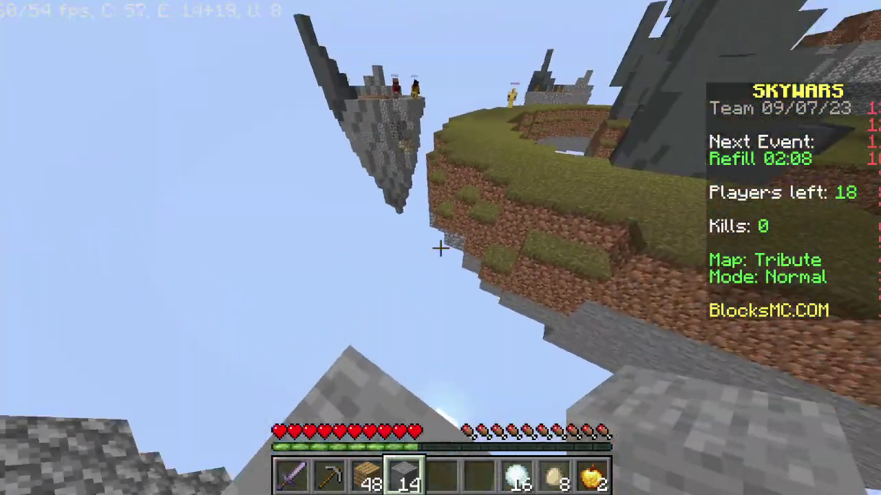
pyautogui.rightClick(440, 247)
pyautogui.rightClick(440, 248)
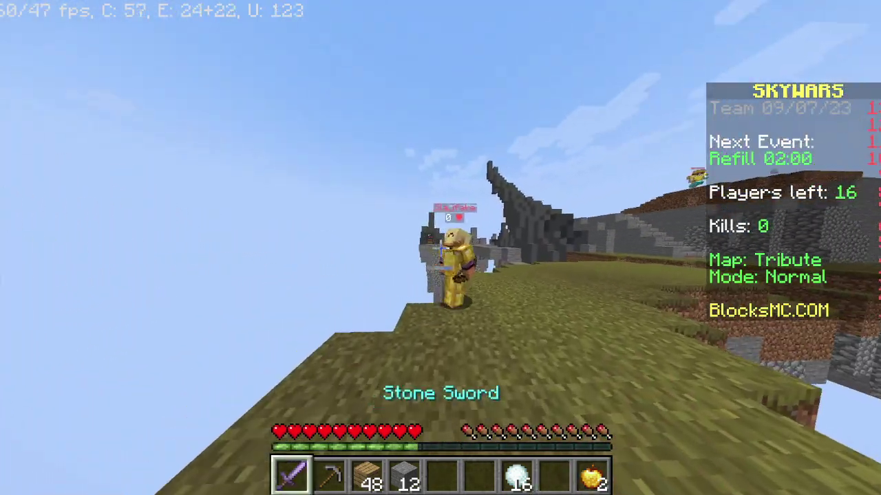
# Cross to the neighbouring island and attack the opponents there with the stone sword.
pyautogui.press('w')
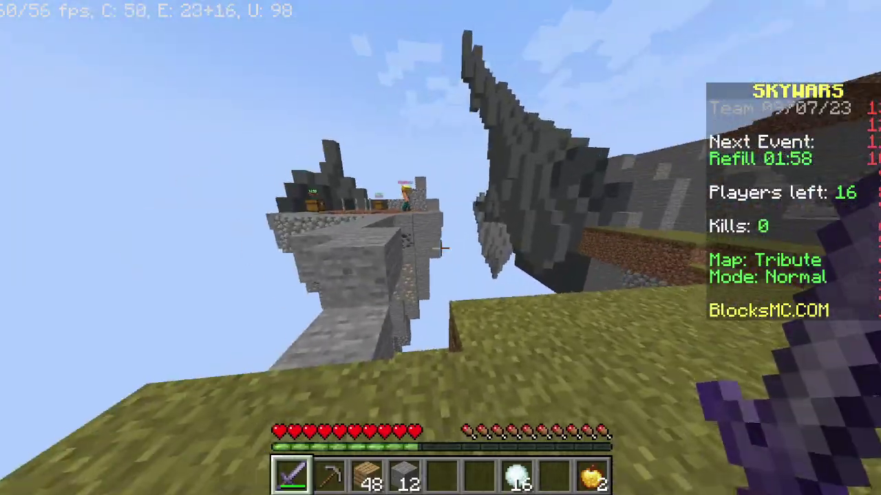
pyautogui.click(440, 247)
pyautogui.press('w')
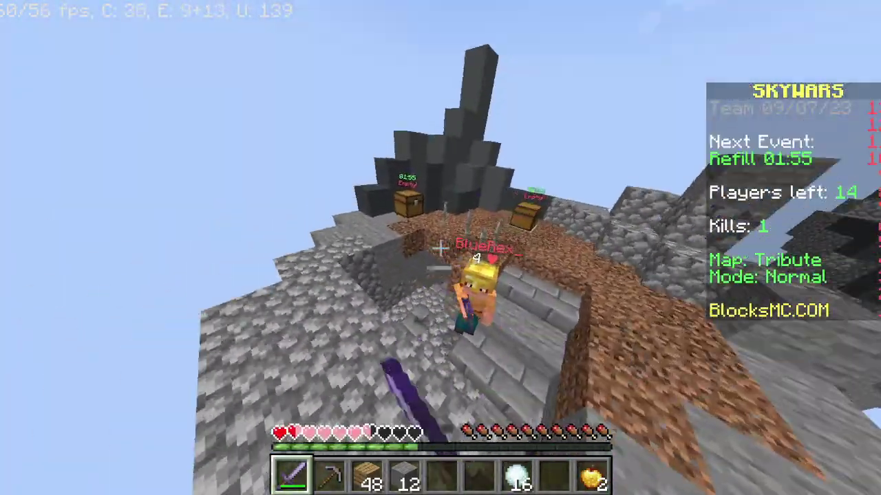
pyautogui.click(441, 248)
pyautogui.click(440, 247)
pyautogui.press('w')
pyautogui.press('w')
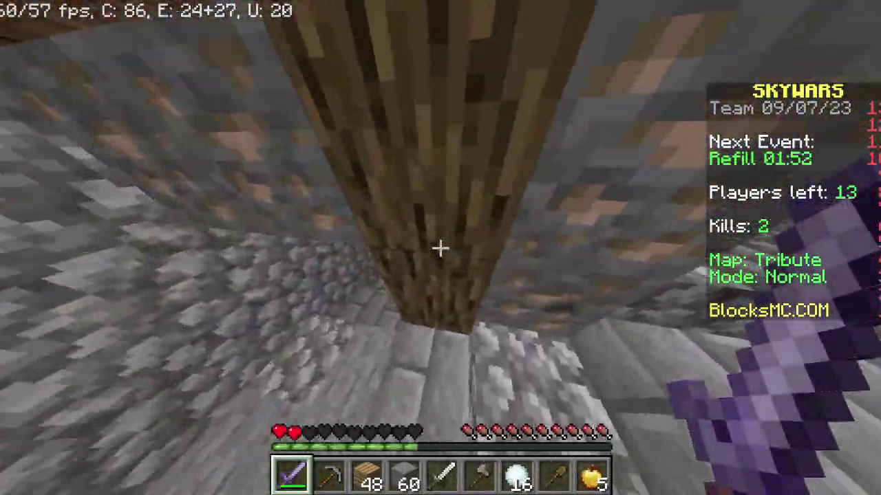
# Review the inventory and drop one of the two lava buckets.
pyautogui.press('e')
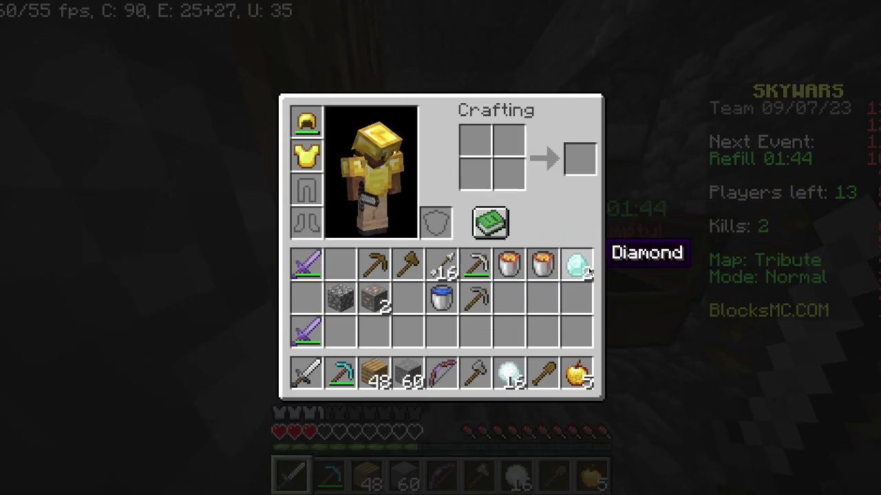
pyautogui.press('e')
pyautogui.press('e')
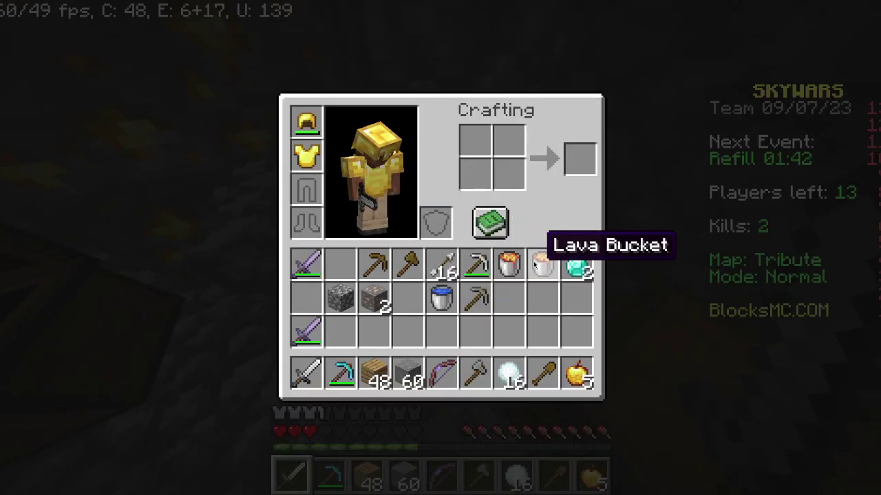
pyautogui.press('q')
pyautogui.press('e')
pyautogui.press('e')
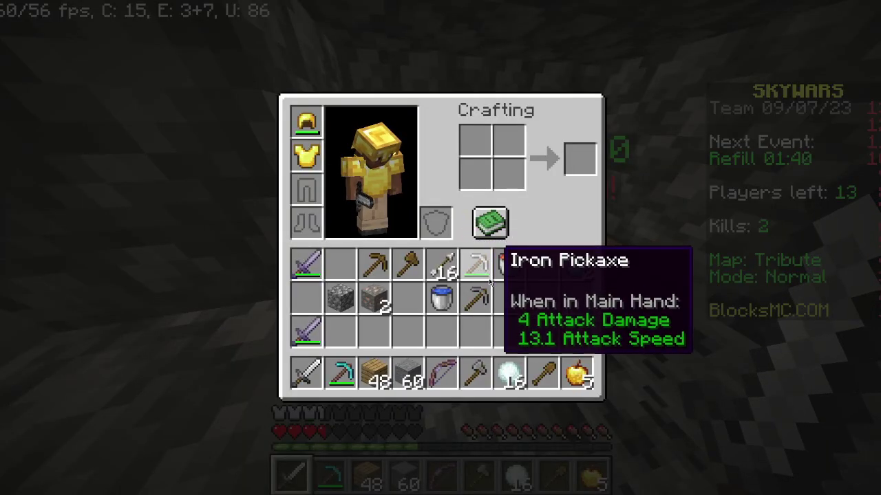
# Discard the spare iron, stone and wooden pickaxes, the wooden axe, the extra enchanted swords, the cobblestone and the ore.
pyautogui.press('q')
pyautogui.press('q')
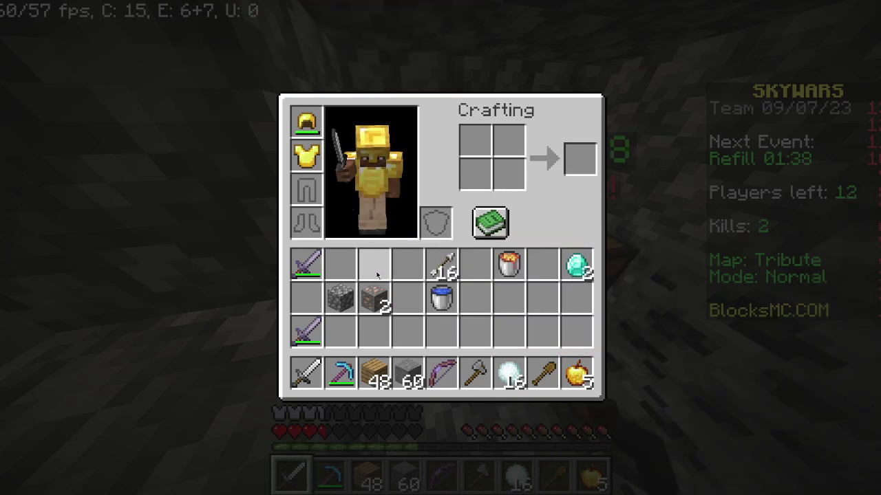
pyautogui.press('q')
pyautogui.press('q')
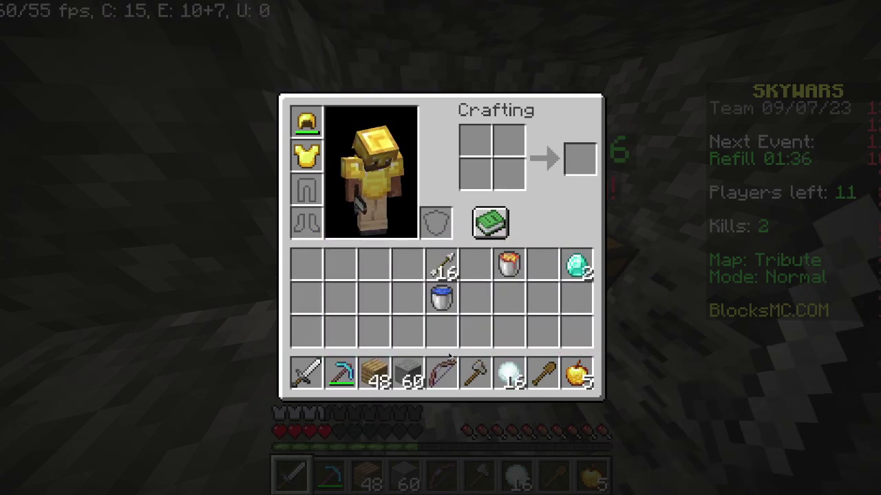
# Drop the stone axe, move the snowballs to hotbar slot 8 and put the wooden shovel in slot 6.
pyautogui.press('q')
pyautogui.press('8')
pyautogui.click(483, 377)
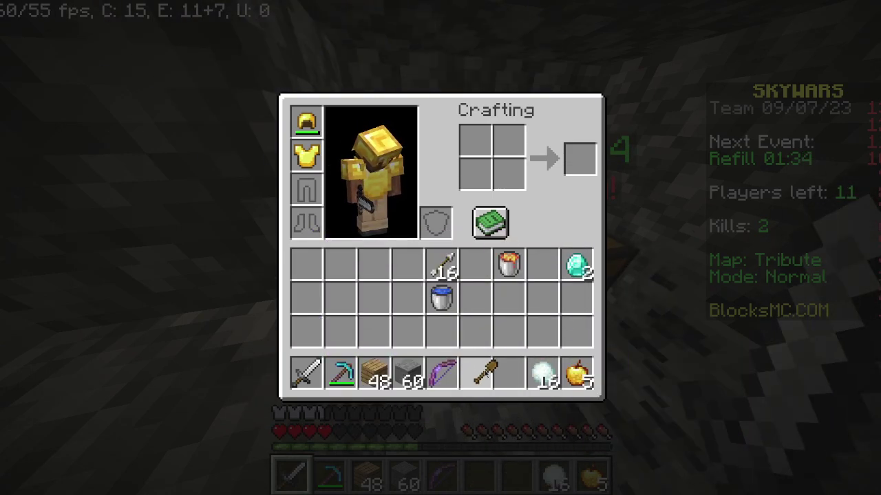